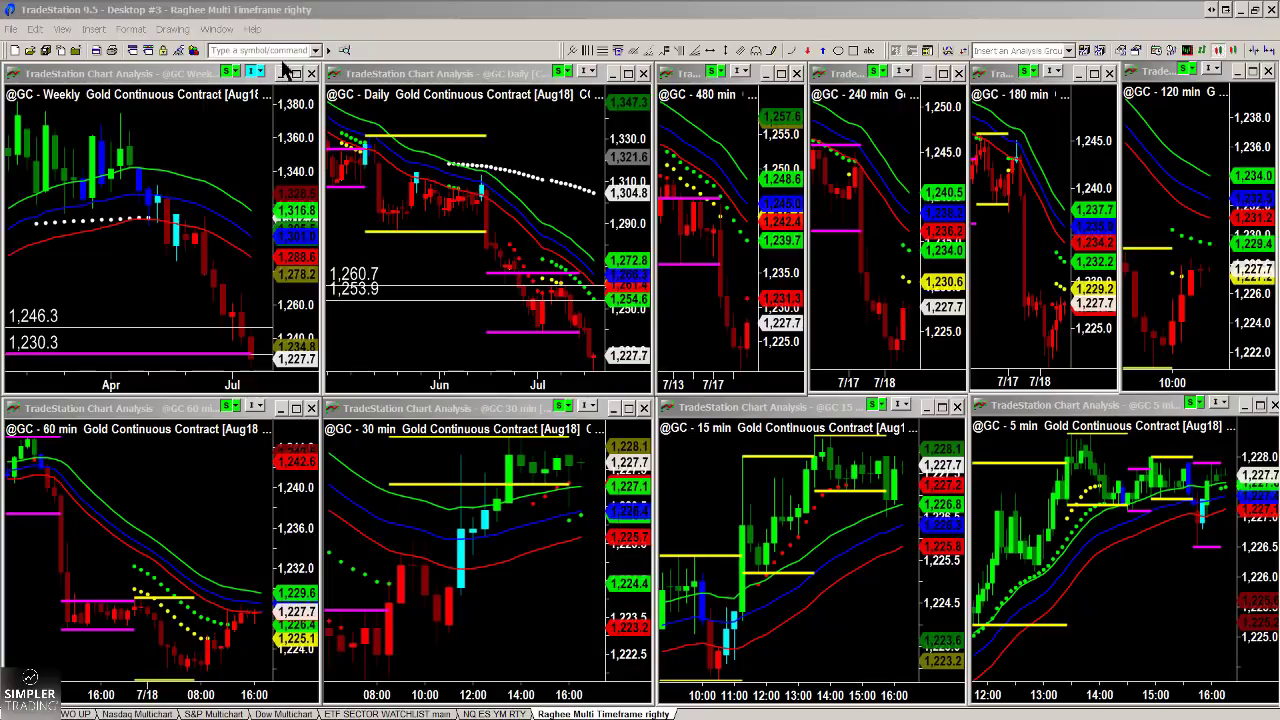
Step: Load the continuous crude oil symbol into all charts from the toolbar symbol box
{"action": "left_click", "coordinate": [280, 50]}
{"action": "type", "text": "@G"}
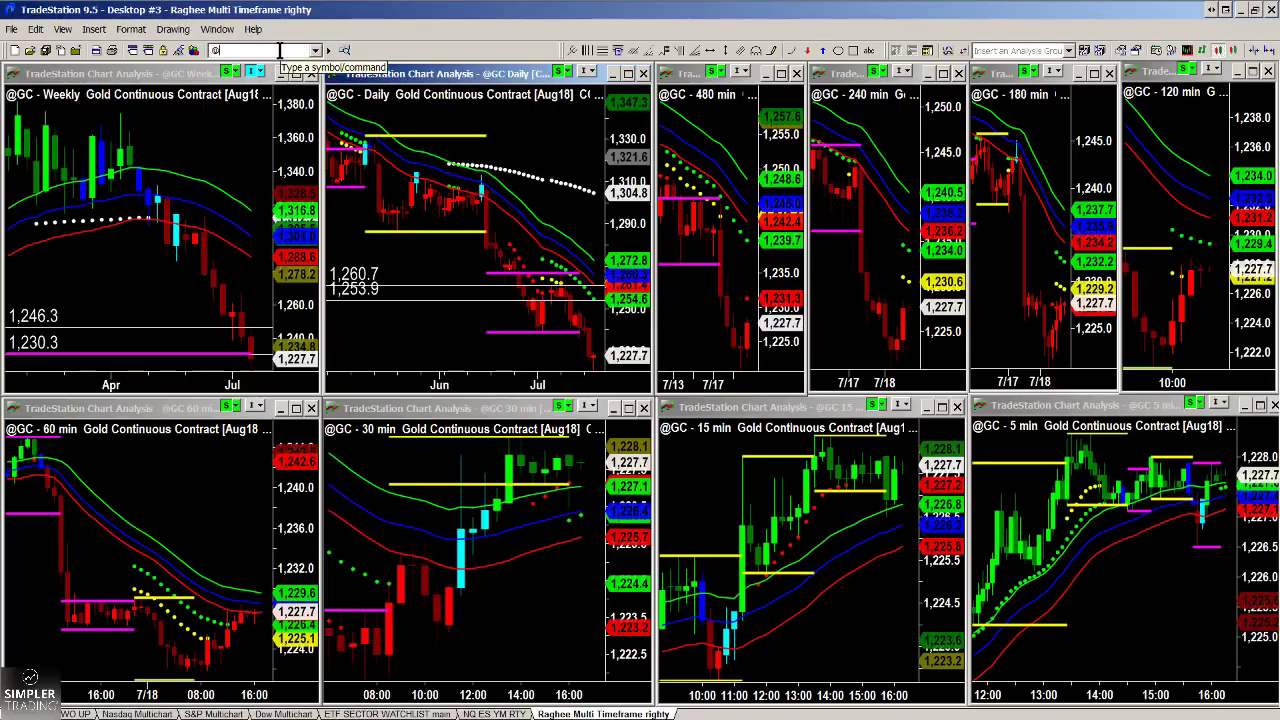
{"action": "type", "text": "L"}
{"action": "key", "text": "Return"}
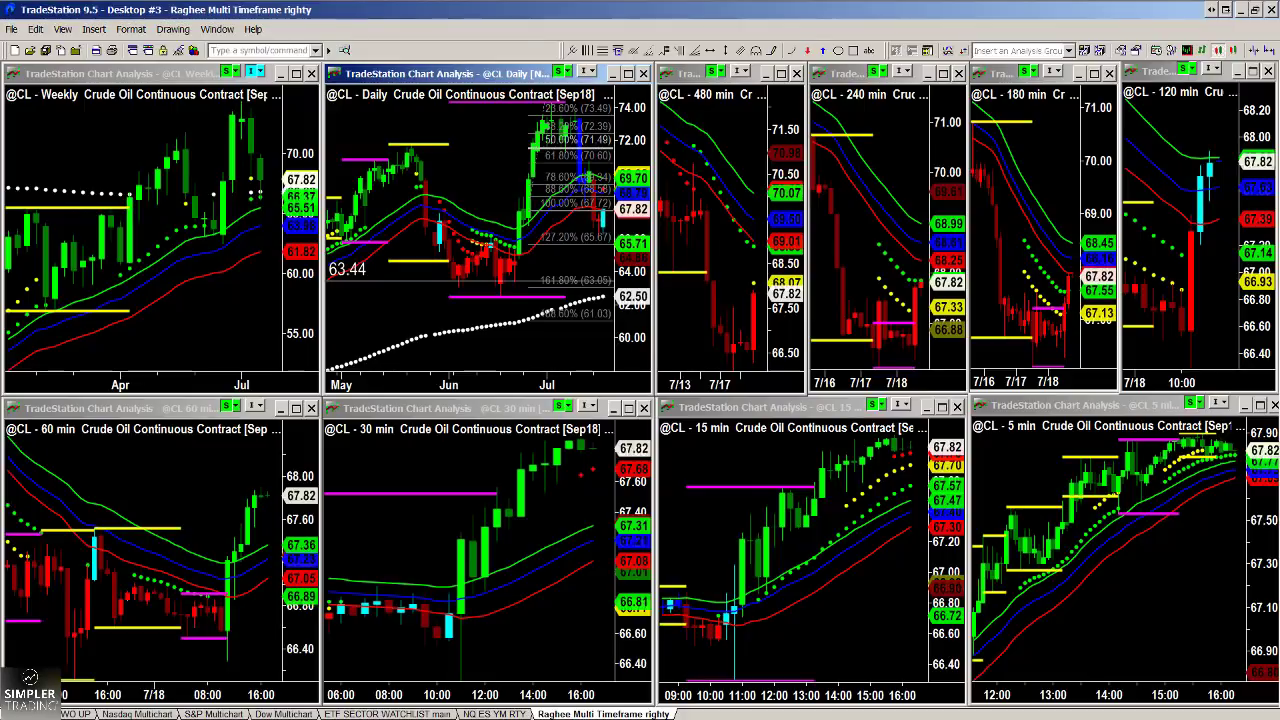
Step: Switch all charts to the CLU18 contract and enlarge the 30-minute chart
{"action": "left_click", "coordinate": [297, 52]}
{"action": "type", "text": "clu18"}
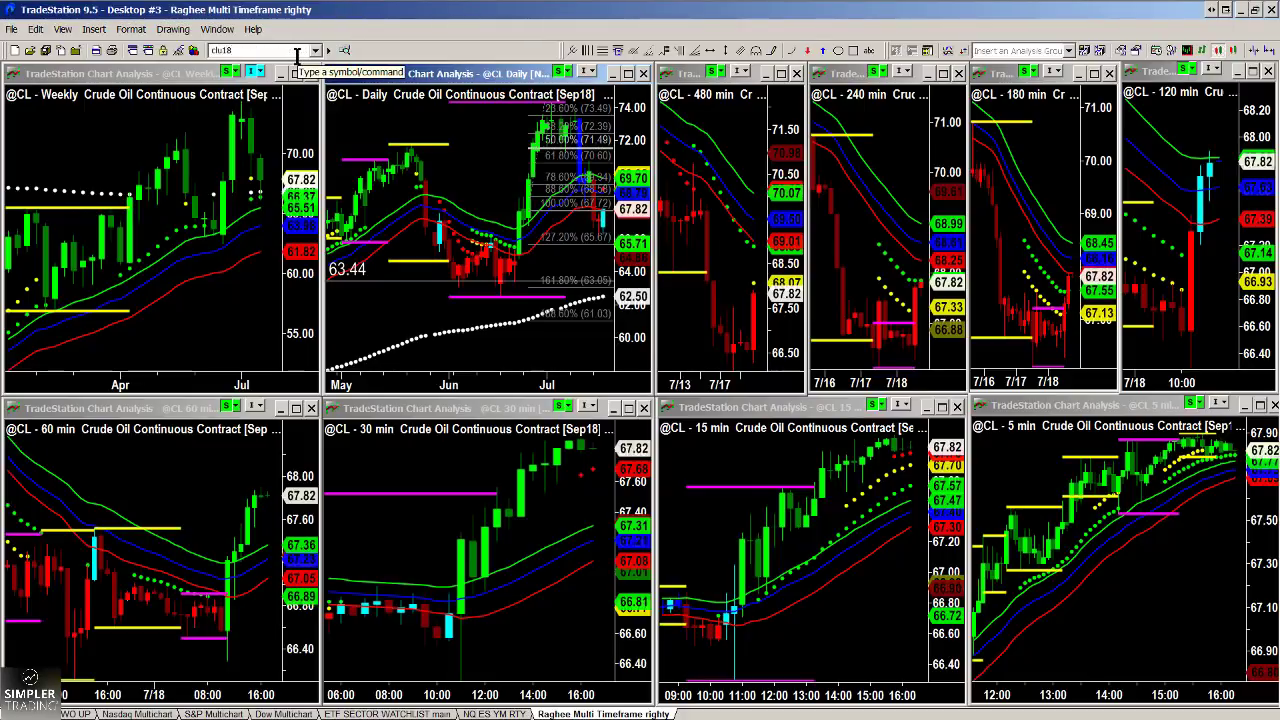
{"action": "key", "text": "Return"}
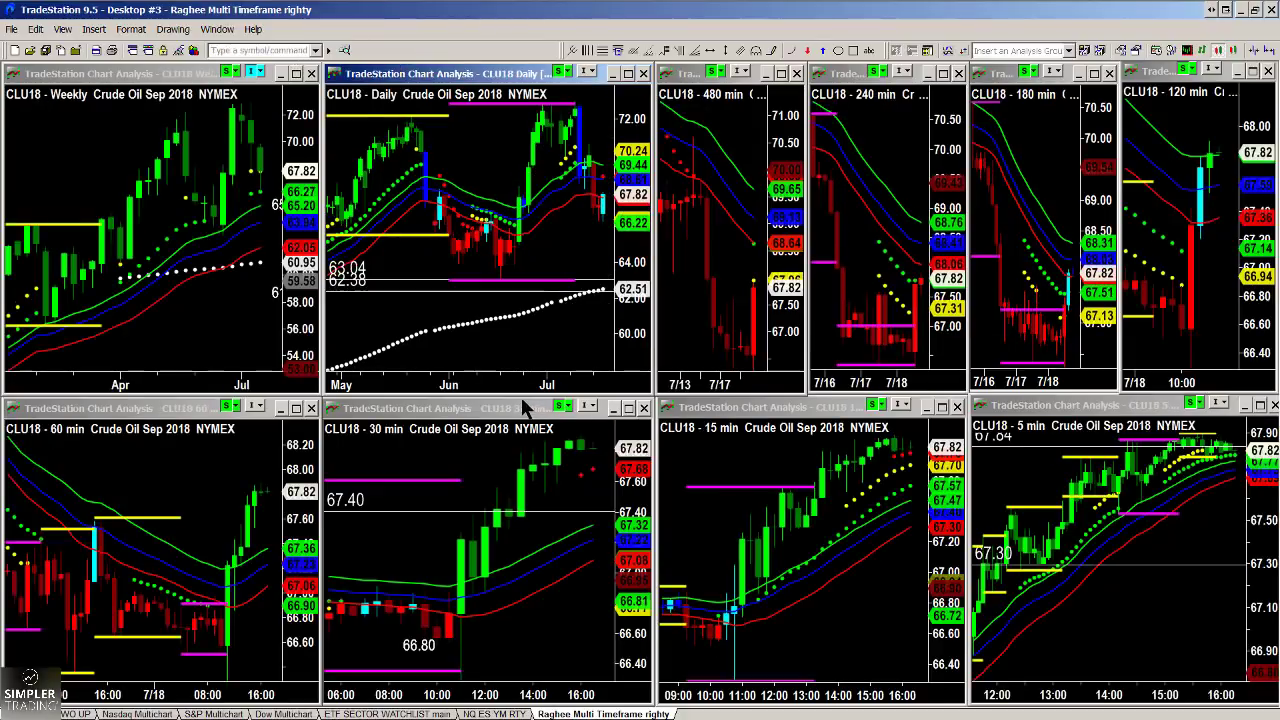
{"action": "double_click", "coordinate": [510, 410]}
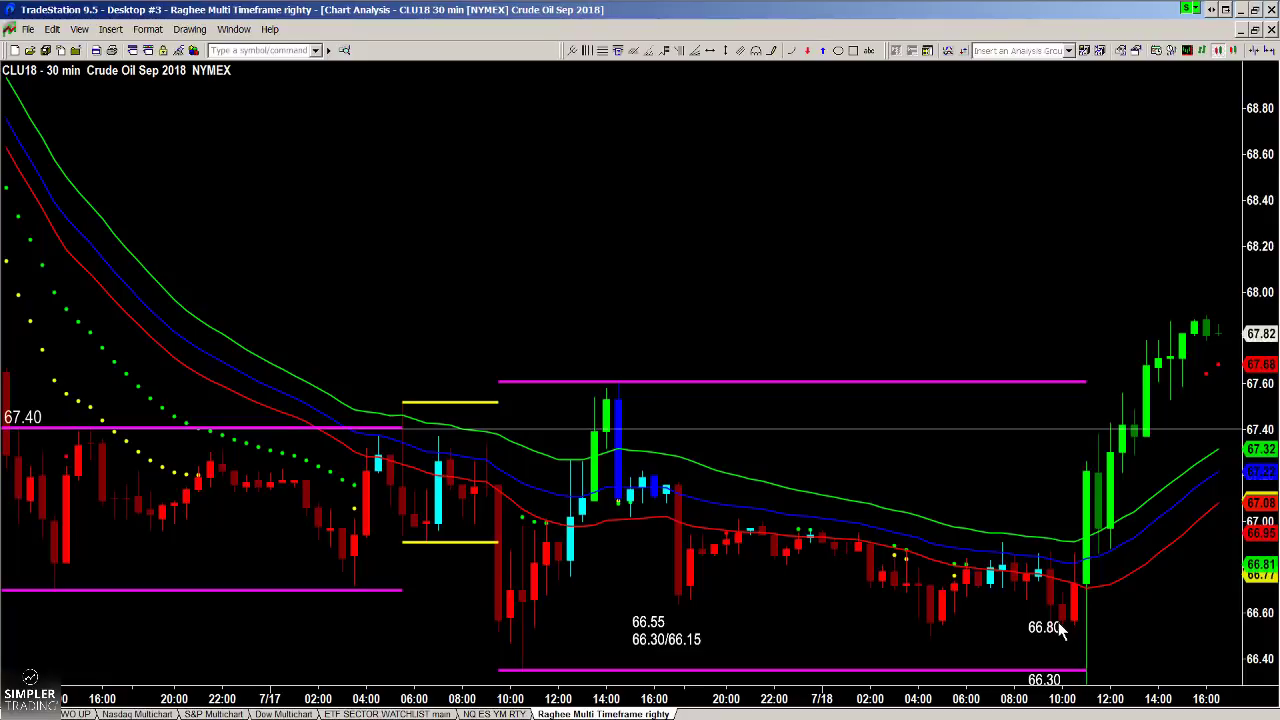
Step: Move the 66.80–65.95 projected low price labels higher on the chart and deselect them
{"action": "left_click_drag", "start_coordinate": [1060, 630], "coordinate": [1050, 450]}
{"action": "left_click", "coordinate": [1136, 604]}
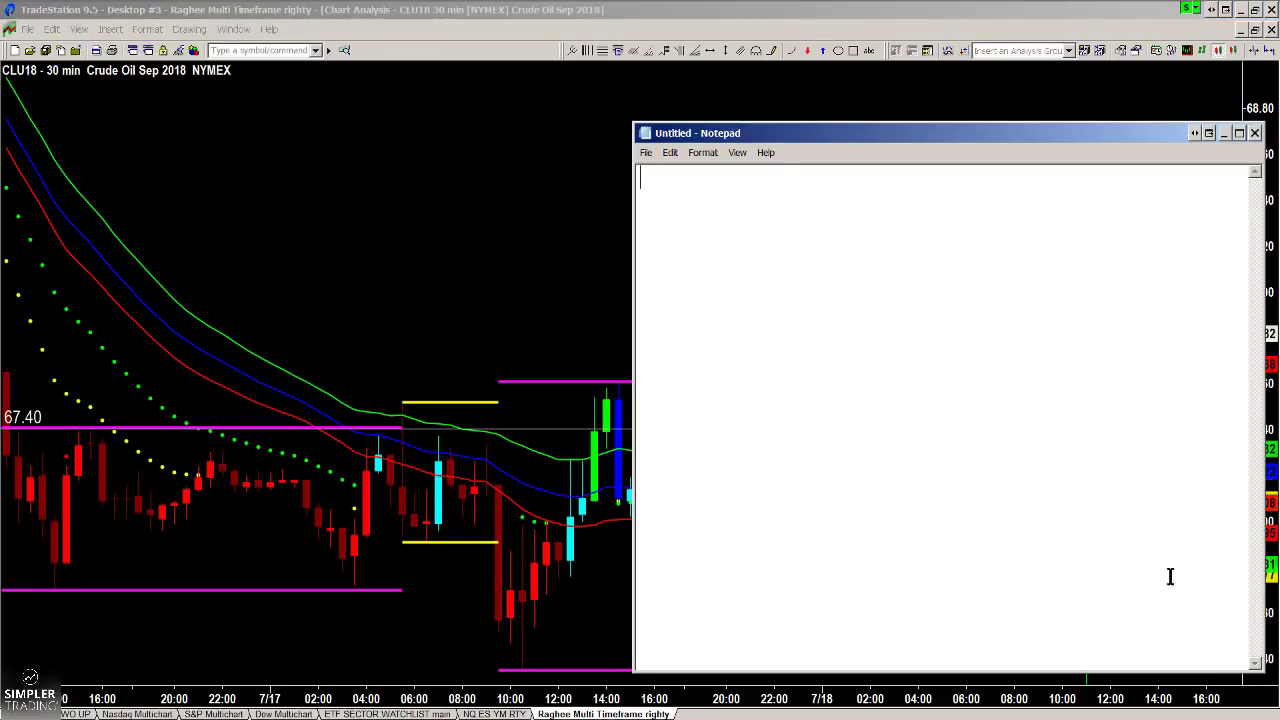
Step: Shrink Notepad over the chart's upper area and type the heading 'HOURLY PRICE MOVEMENT RANGE'
{"action": "left_click_drag", "start_coordinate": [1224, 684], "coordinate": [1220, 297]}
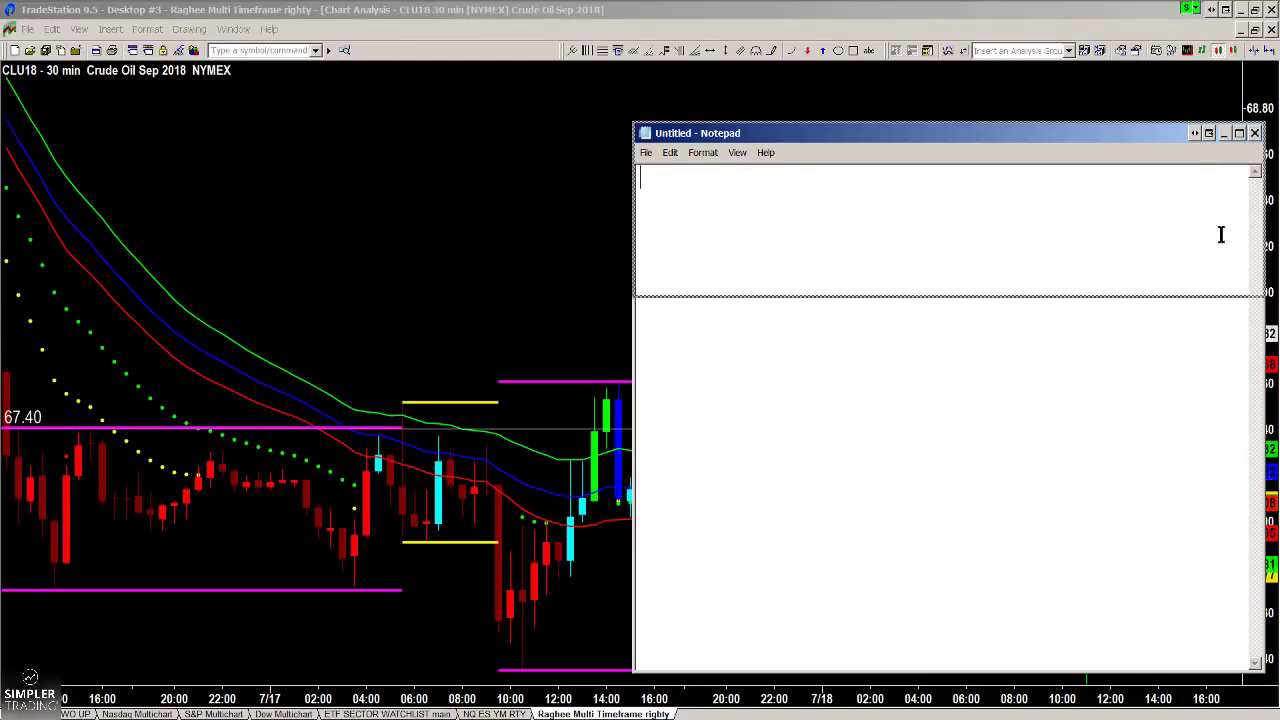
{"action": "left_click_drag", "start_coordinate": [1146, 130], "coordinate": [845, 121]}
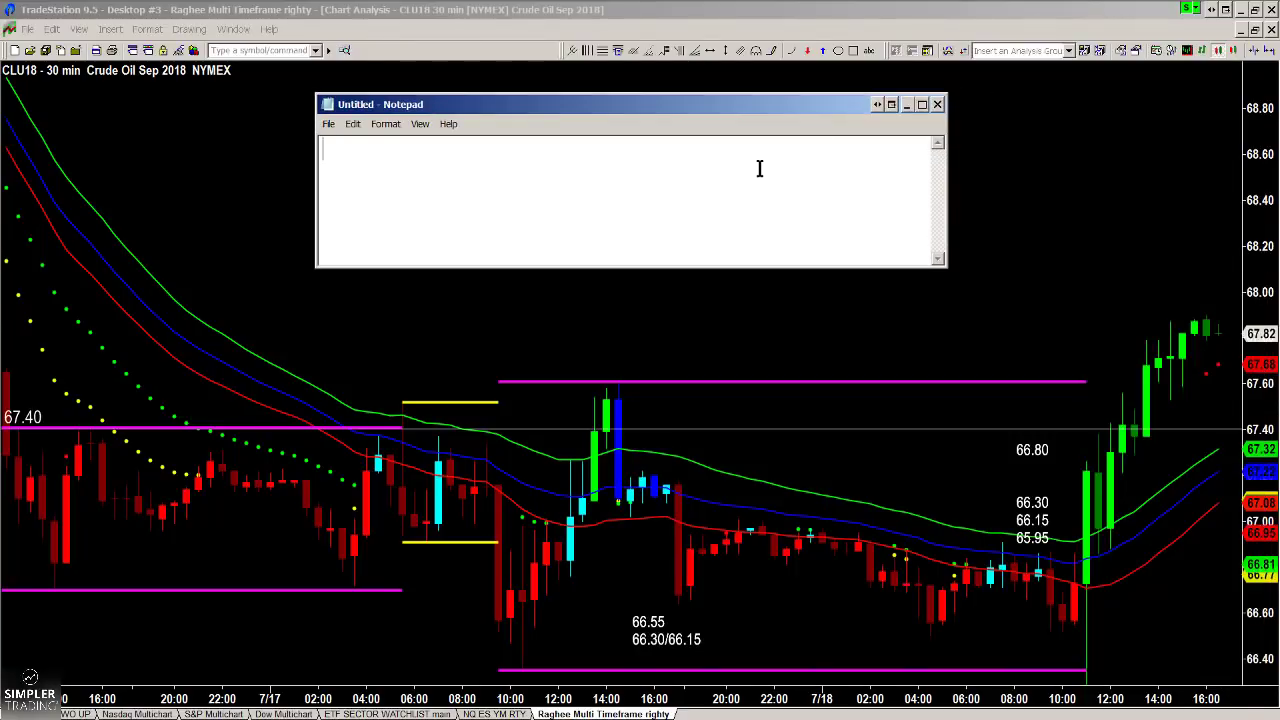
{"action": "type", "text": "HOURLY PROCE"}
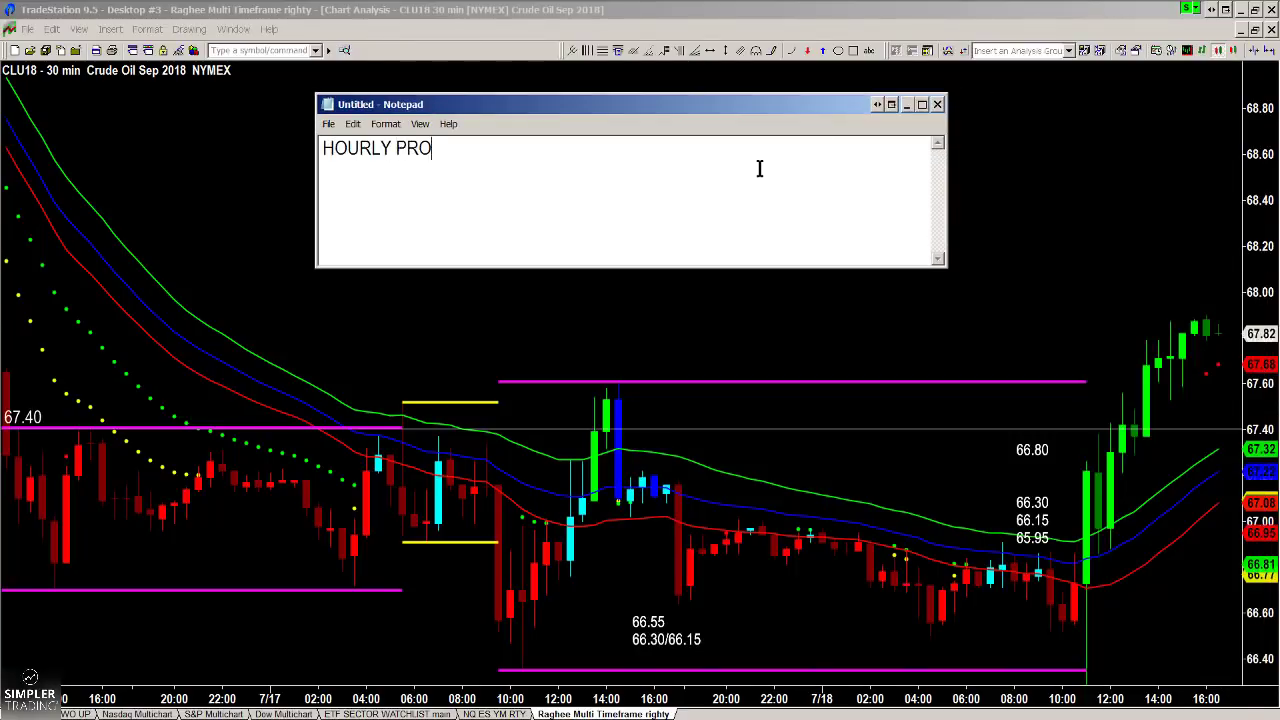
{"action": "key", "text": "BackSpace"}
{"action": "key", "text": "BackSpace"}
{"action": "key", "text": "BackSpace"}
{"action": "type", "text": "IVE"}
{"action": "key", "text": "BackSpace"}
{"action": "key", "text": "BackSpace"}
{"action": "key", "text": "BackSpace"}
{"action": "type", "text": "ICE MOVEMENT RANGE"}
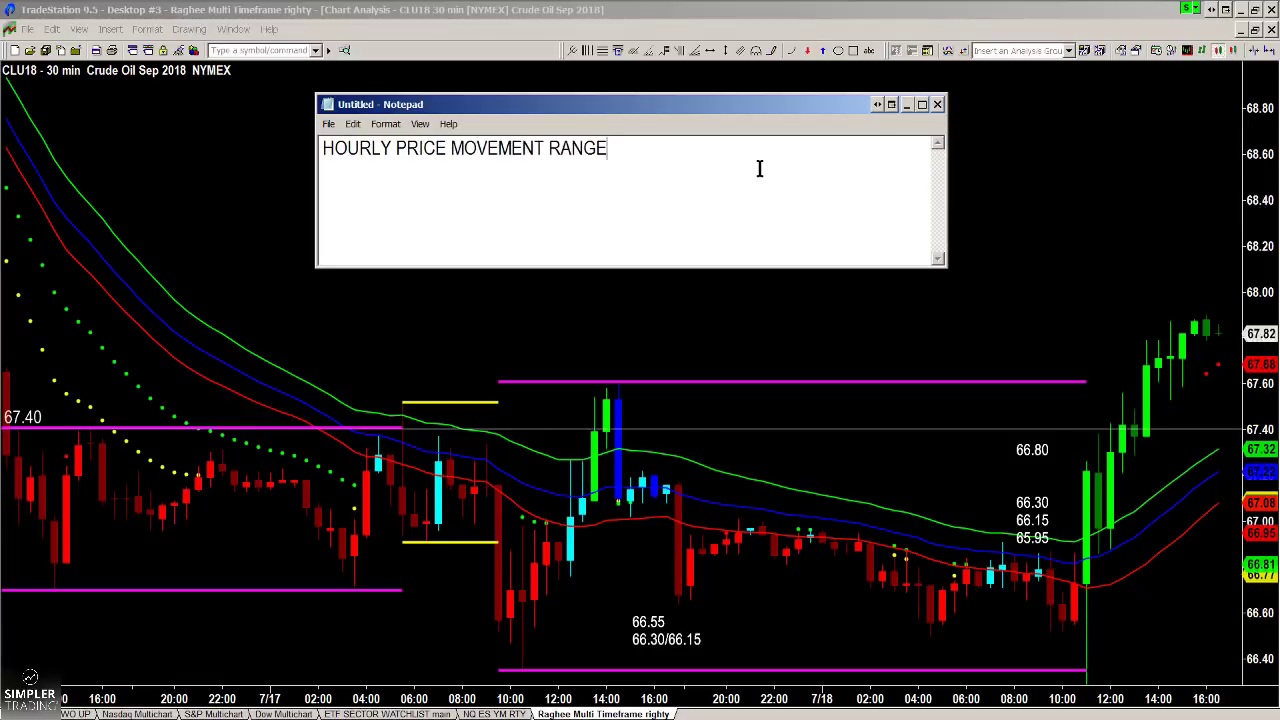
{"action": "key", "text": "Return"}
Step: Enter range values .52, .67, .84 on separate lines, with '10:00-11:00 AM ET' under the heading
{"action": "type", "text": ".50"}
{"action": "key", "text": "BackSpace"}
{"action": "type", "text": "2"}
{"action": "key", "text": "Return"}
{"action": "type", "text": ".67"}
{"action": "key", "text": "Return"}
{"action": "type", "text": ".84"}
{"action": "left_click", "coordinate": [577, 166]}
{"action": "type", "text": "10"}
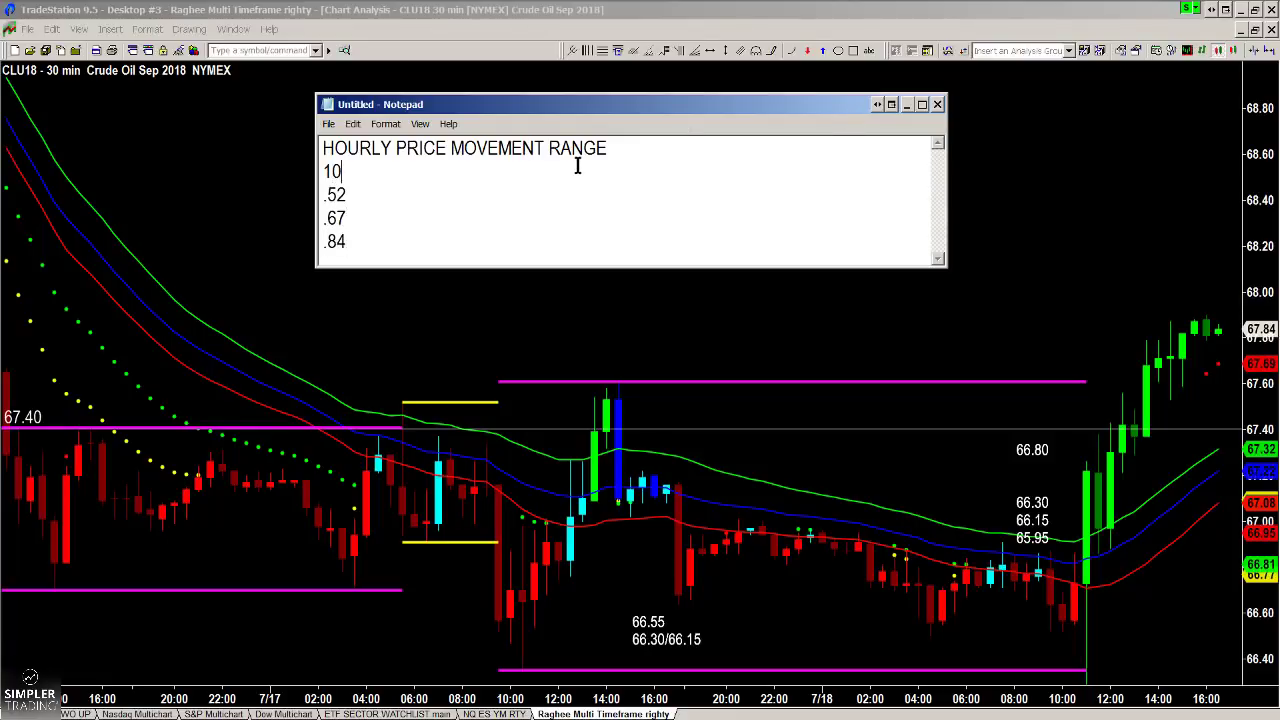
{"action": "type", "text": ":00-11:00 AM ET"}
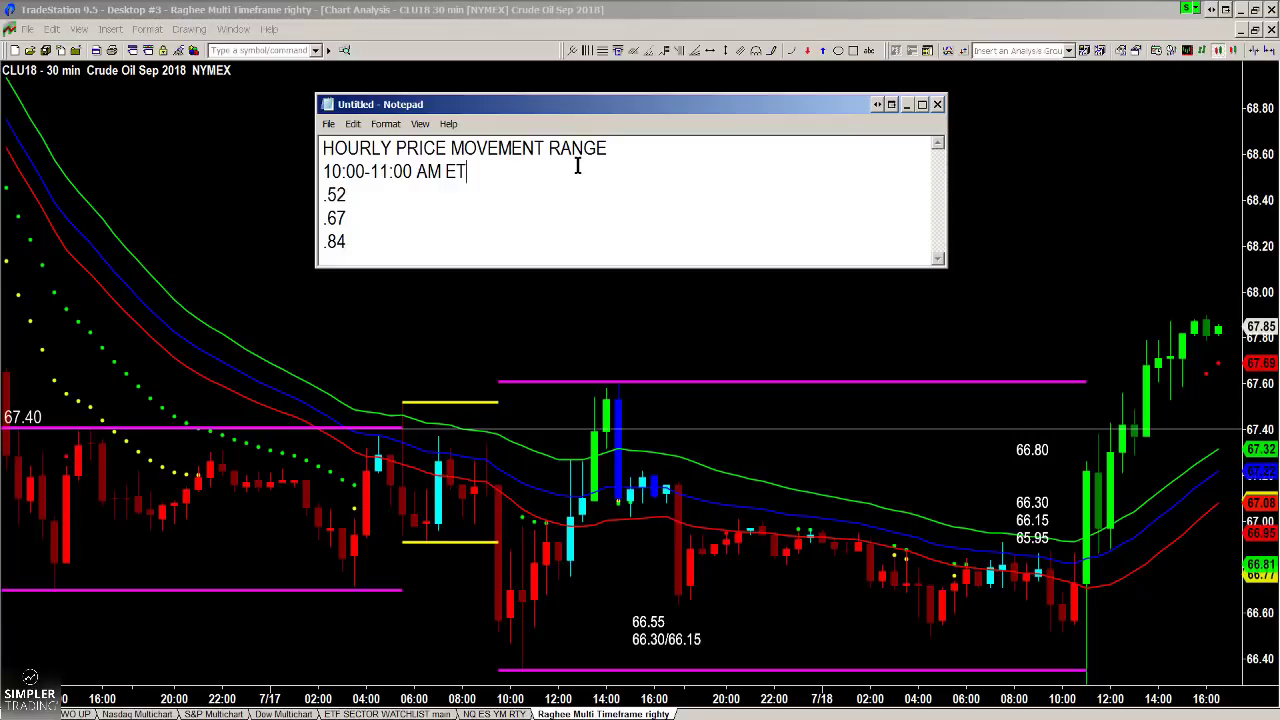
Step: Circle the range values and the 10:00 bar's low on screen, then clear the circles
{"action": "left_click", "coordinate": [692, 6]}
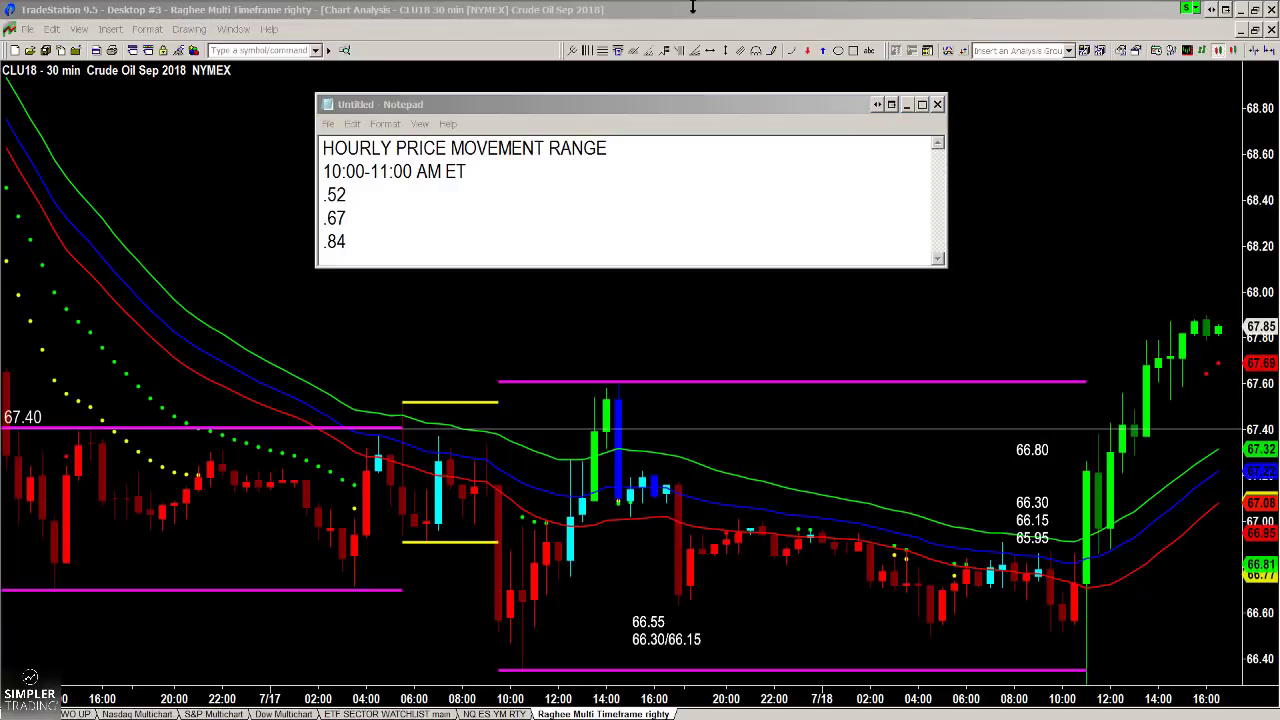
{"action": "left_click_drag", "start_coordinate": [280, 169], "coordinate": [371, 278]}
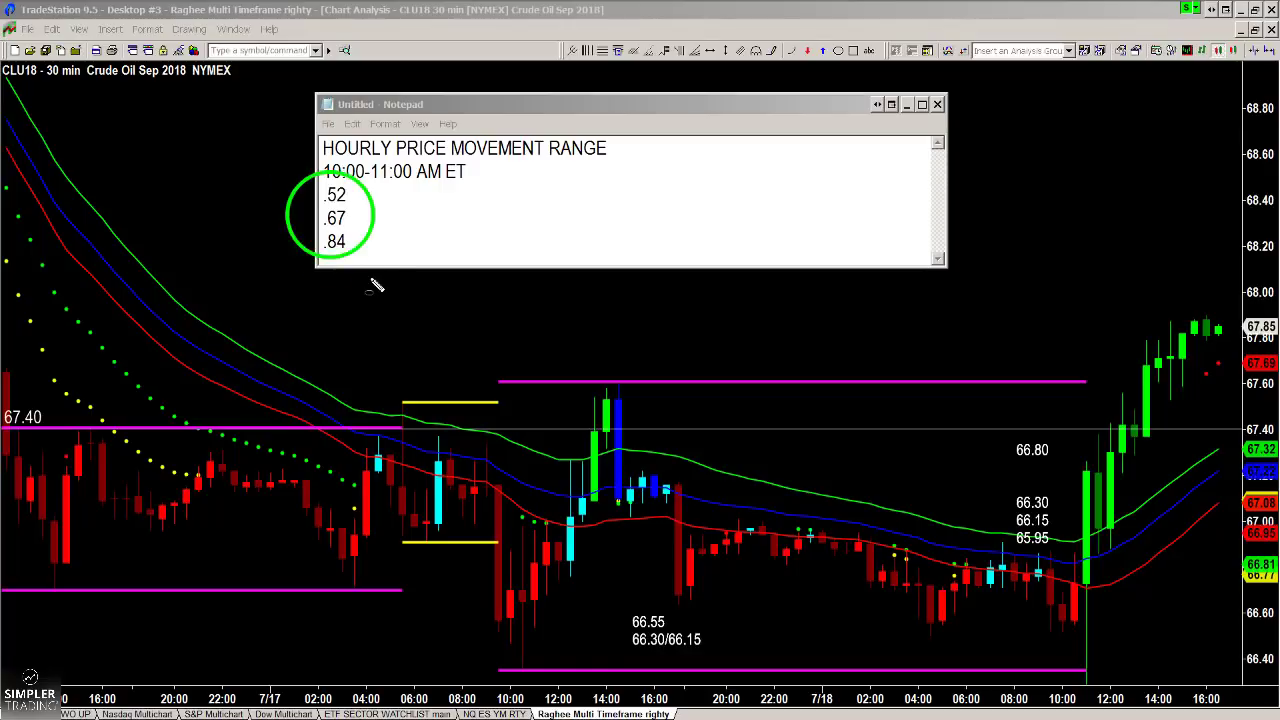
{"action": "left_click_drag", "start_coordinate": [1062, 657], "coordinate": [1096, 702]}
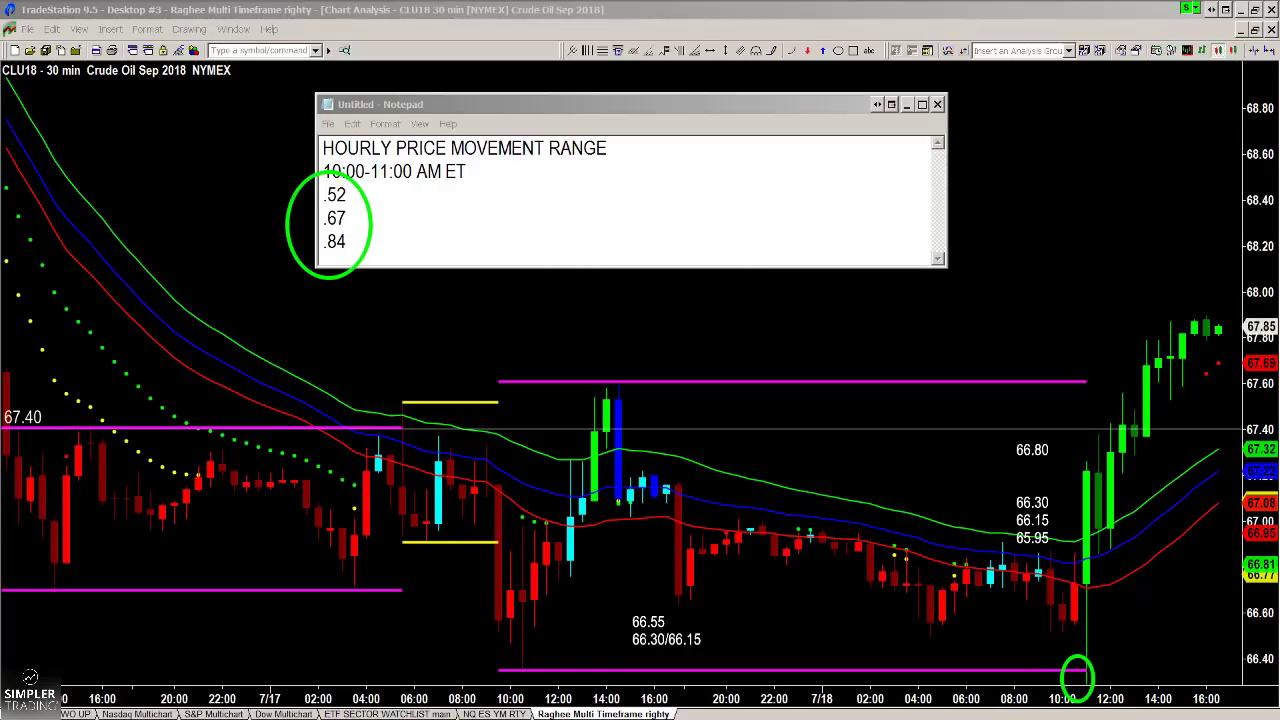
{"action": "key", "text": "Escape"}
{"action": "left_click", "coordinate": [1074, 282]}
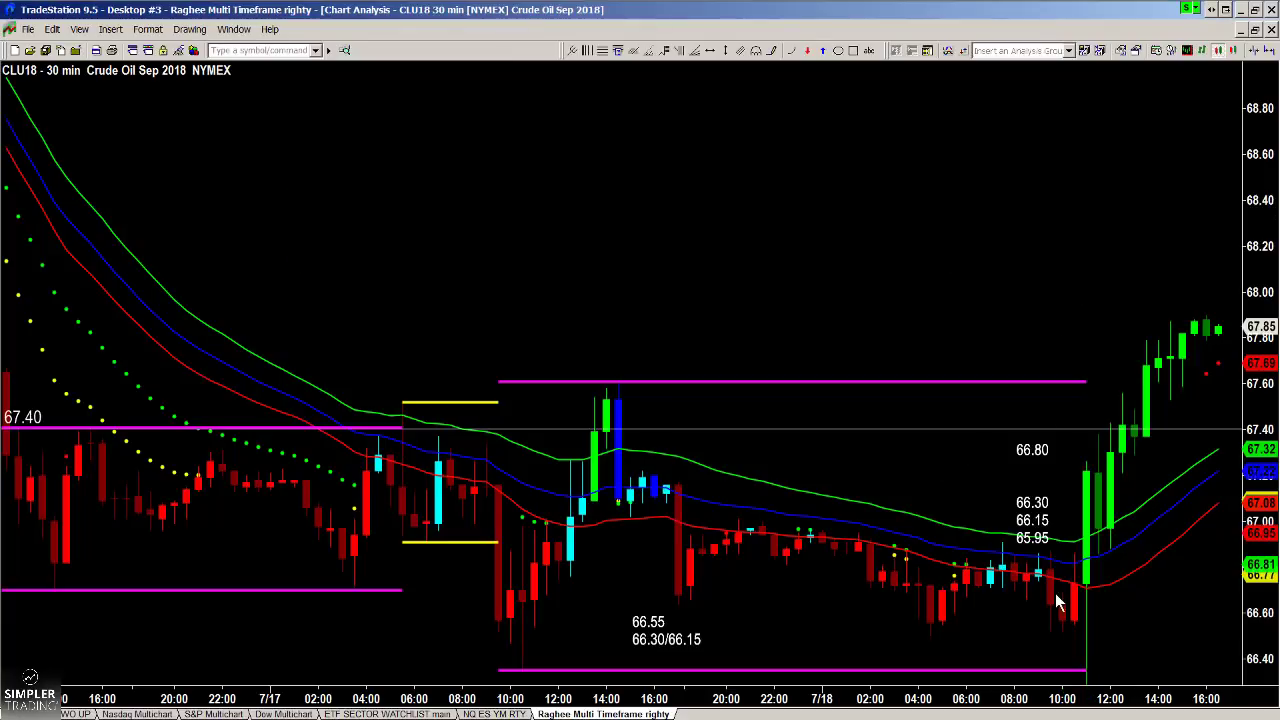
Step: Shift the price labels to the right and delete the 66.80–65.95 label
{"action": "left_click_drag", "start_coordinate": [1032, 538], "coordinate": [992, 617]}
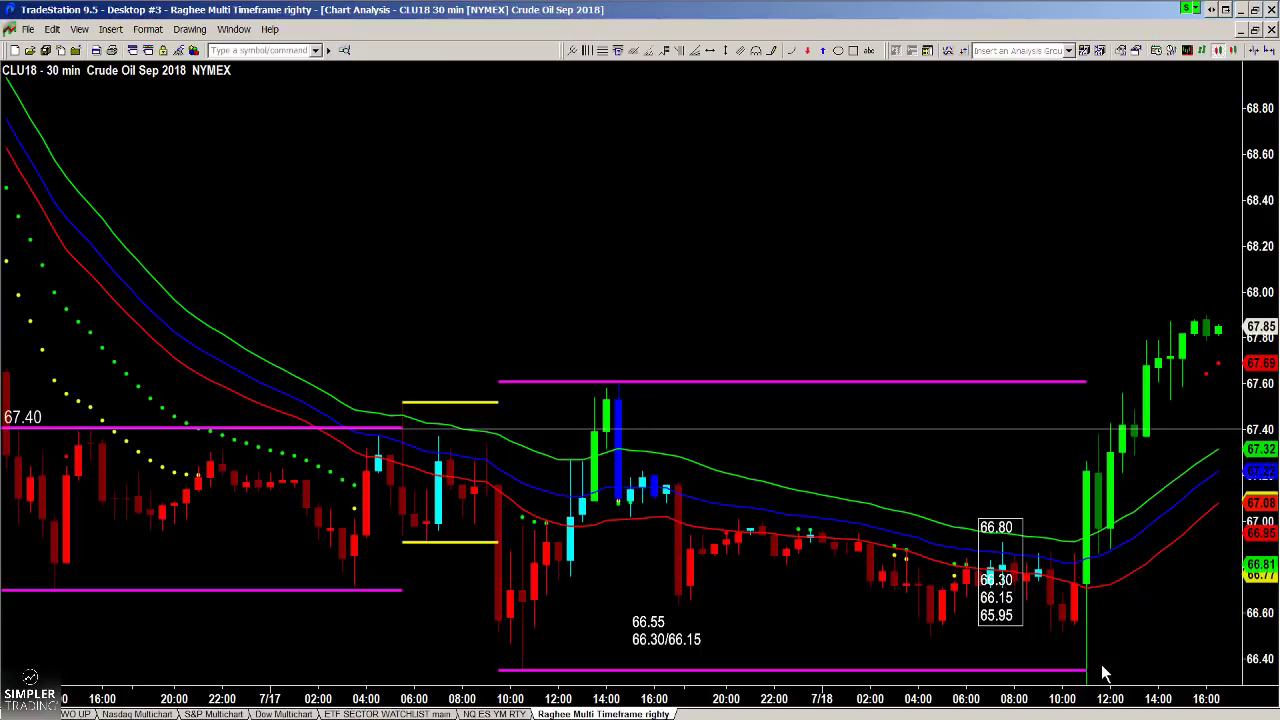
{"action": "left_click_drag", "start_coordinate": [1024, 632], "coordinate": [1122, 687]}
{"action": "left_click_drag", "start_coordinate": [638, 647], "coordinate": [842, 660]}
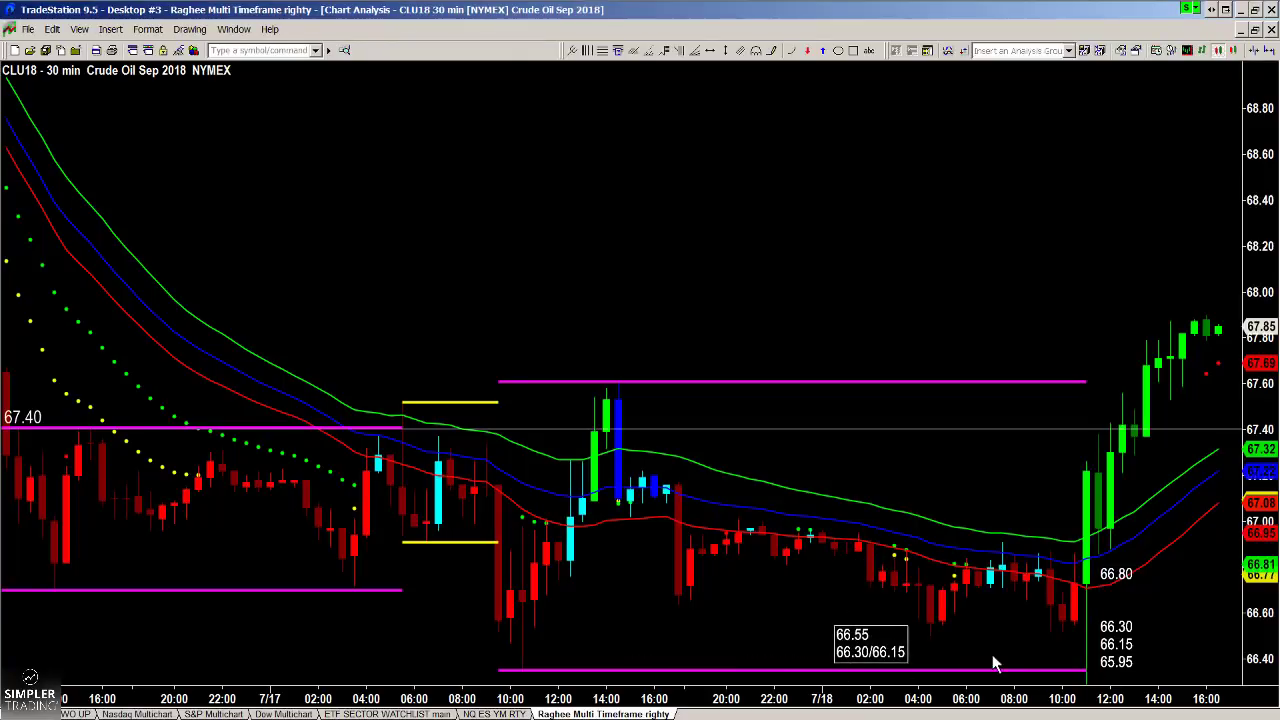
{"action": "left_click", "coordinate": [1133, 656]}
{"action": "key", "text": "Delete"}
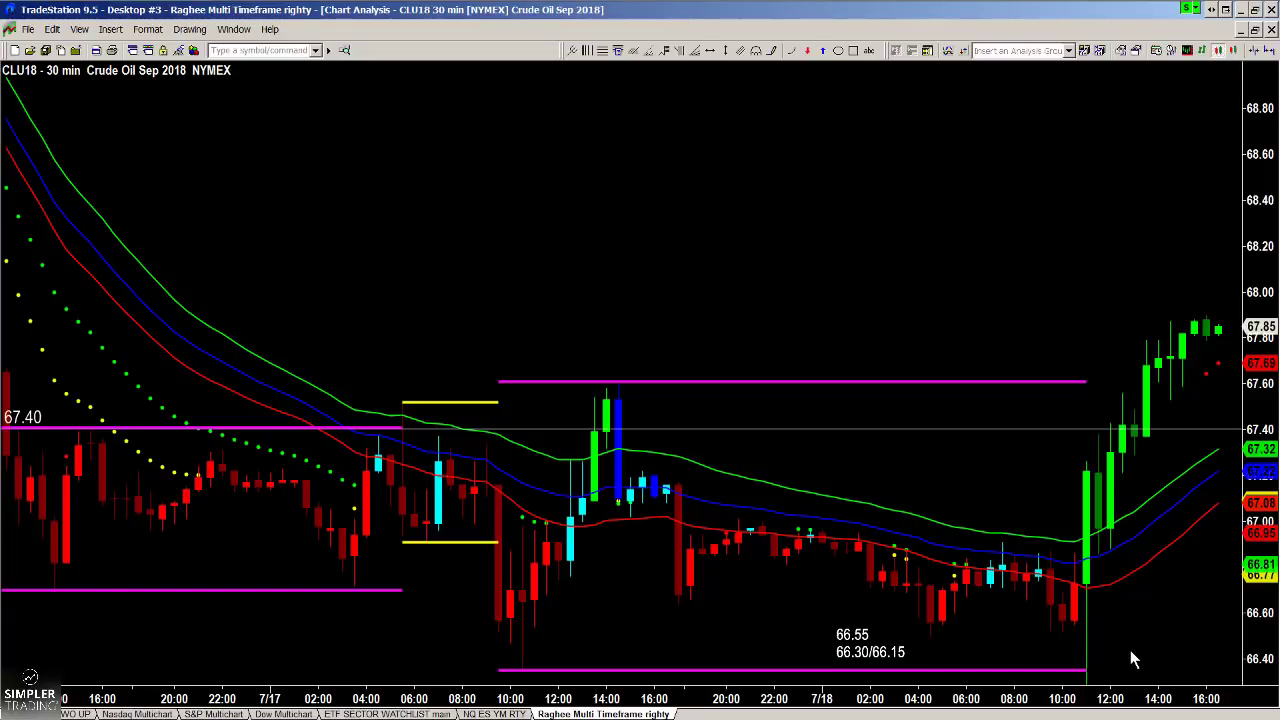
Step: Edit the 66.55 label so 66.55, 66.30 and 66.15 sit on separate lines
{"action": "left_click", "coordinate": [873, 656]}
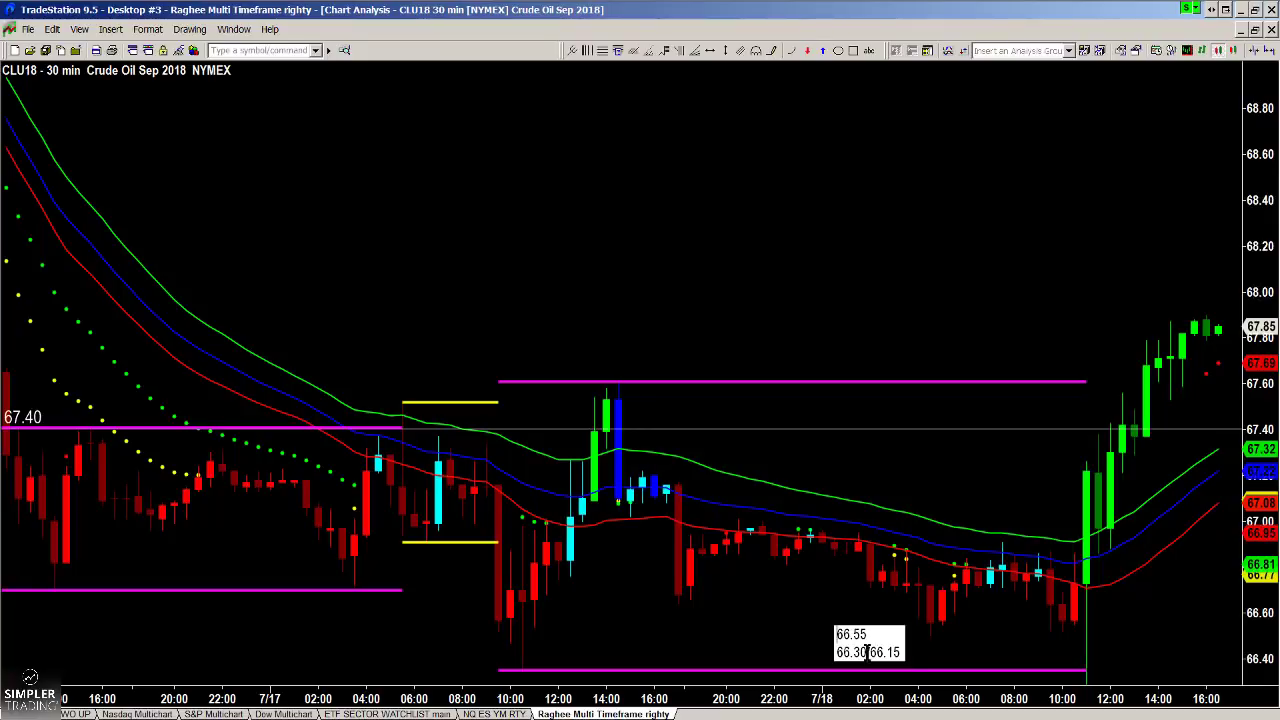
{"action": "key", "text": "BackSpace"}
{"action": "key", "text": "Return"}
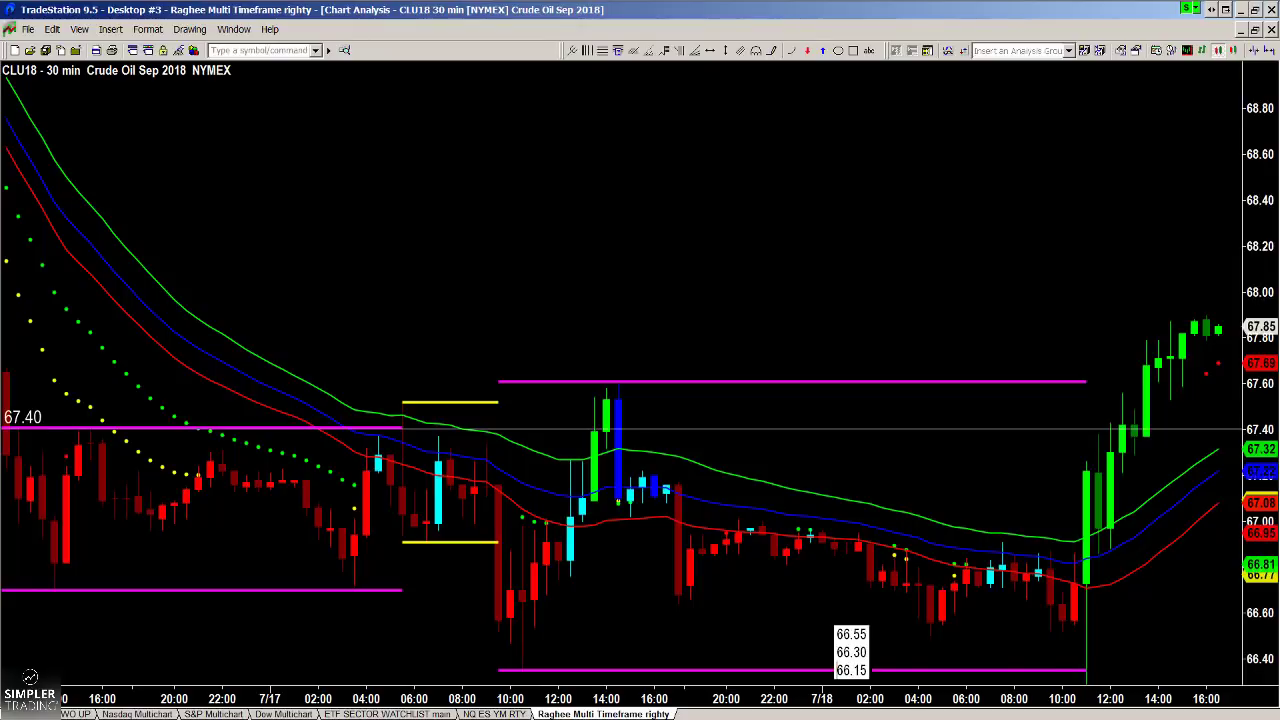
{"action": "left_click", "coordinate": [840, 645]}
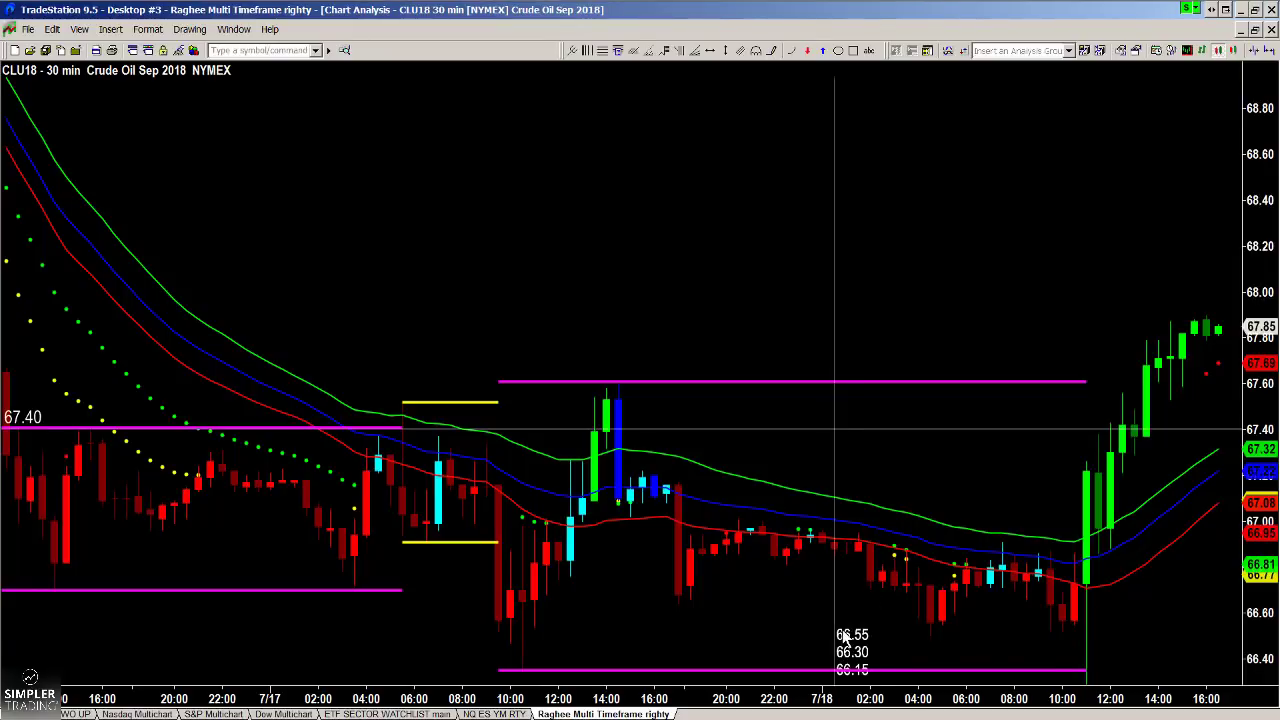
{"action": "left_click", "coordinate": [880, 8]}
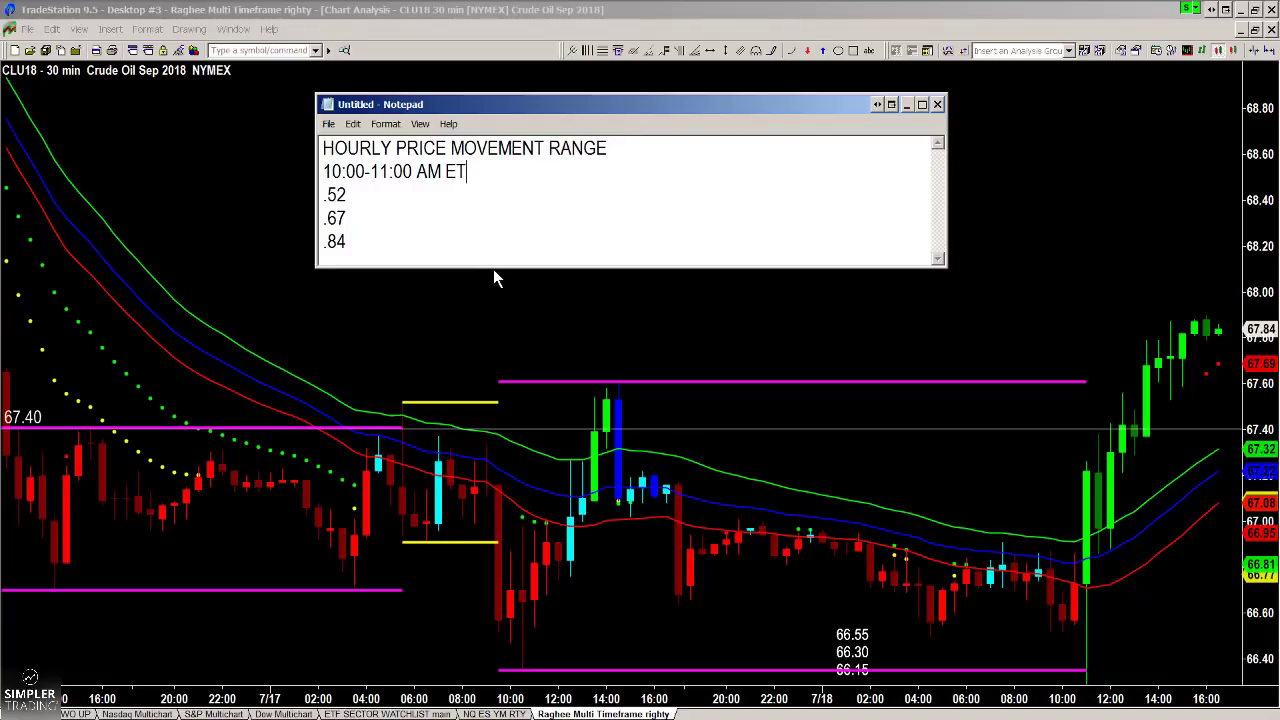
Step: Add a 'PROJECTED LOWS' line below the .84 value in the notes
{"action": "left_click_drag", "start_coordinate": [493, 268], "coordinate": [493, 294]}
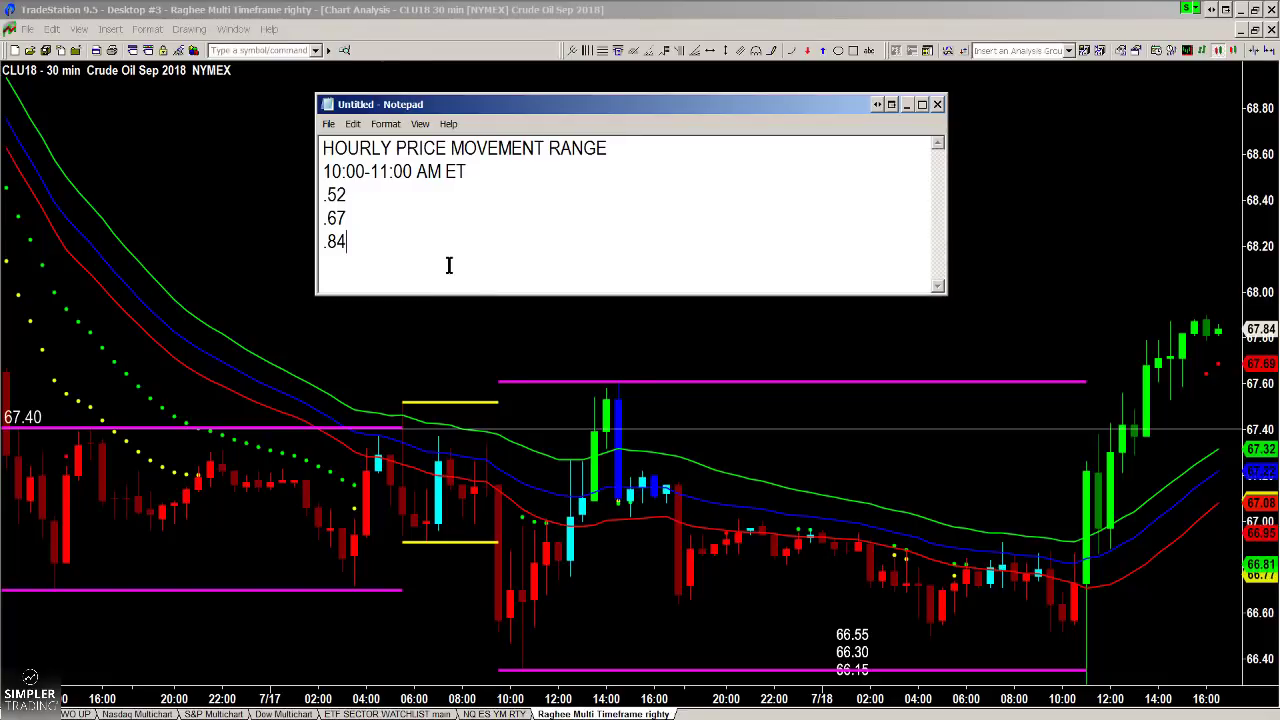
{"action": "key", "text": "Return"}
{"action": "type", "text": "PROJECTED LOWS"}
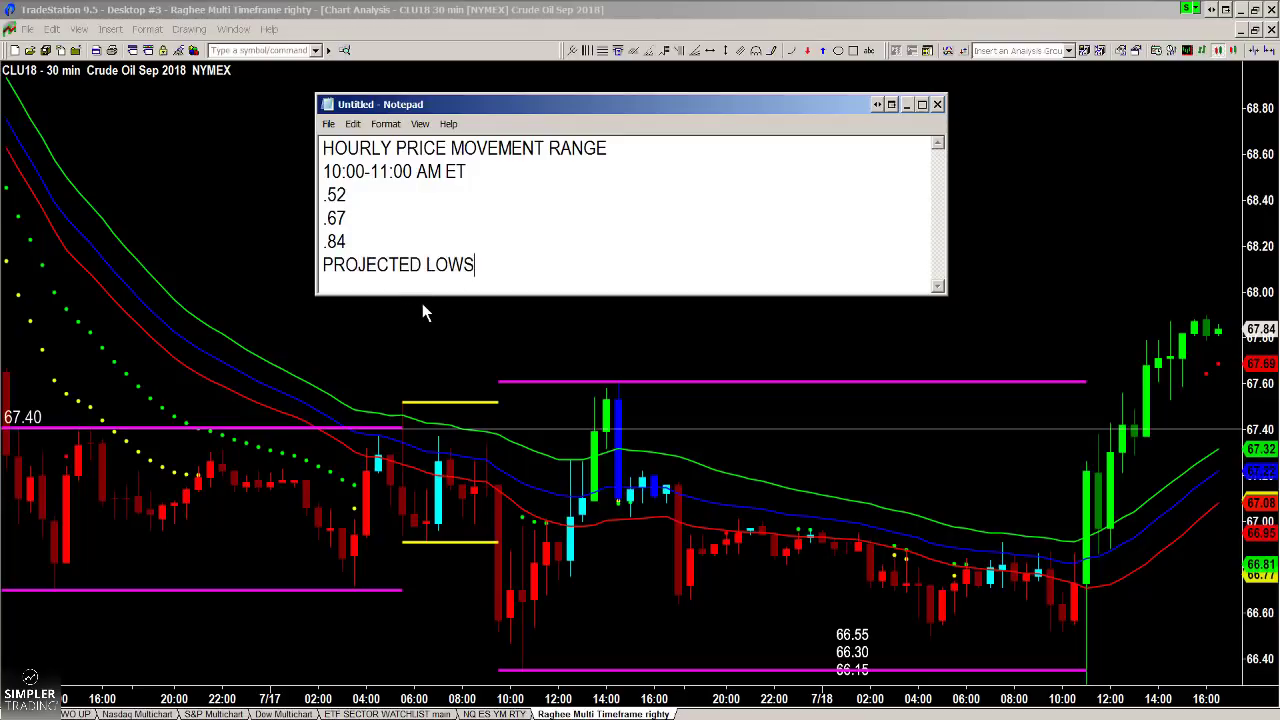
Step: Resize the notes window narrower and slightly shorter while keeping PROJECTED LOWS visible
{"action": "left_click_drag", "start_coordinate": [423, 295], "coordinate": [423, 276]}
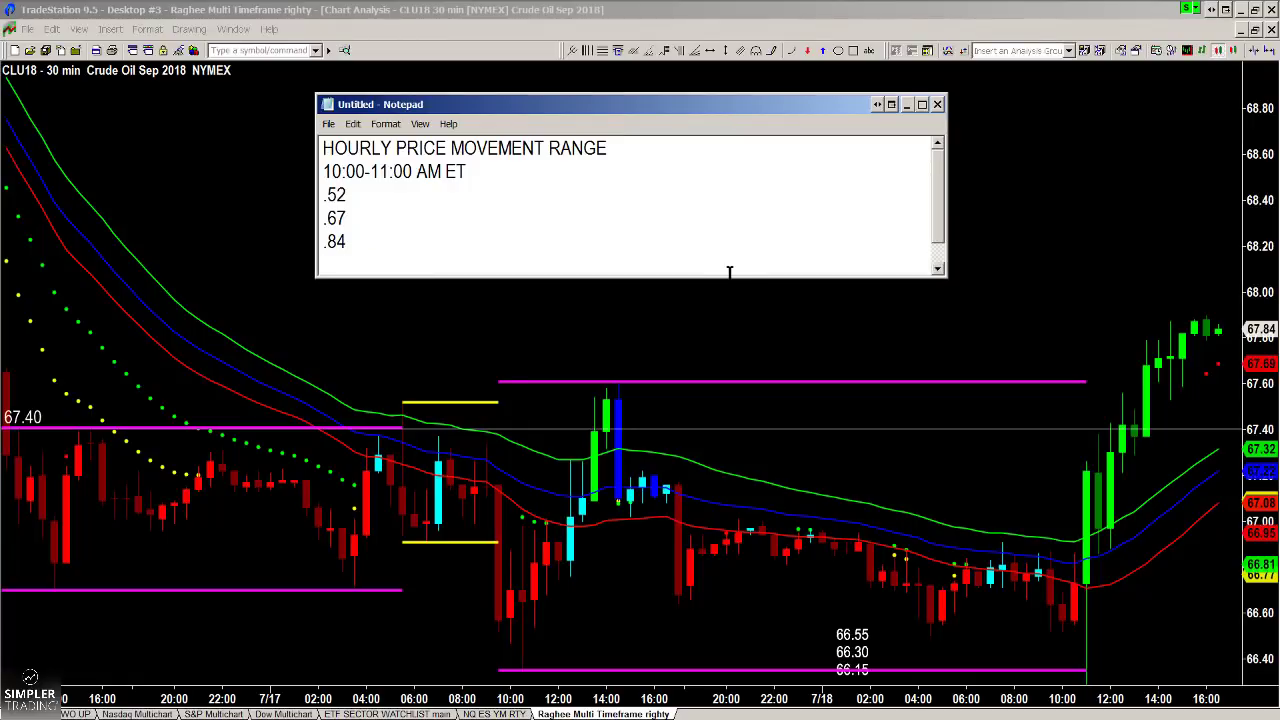
{"action": "left_click_drag", "start_coordinate": [731, 277], "coordinate": [738, 299]}
{"action": "left_click_drag", "start_coordinate": [946, 212], "coordinate": [659, 204]}
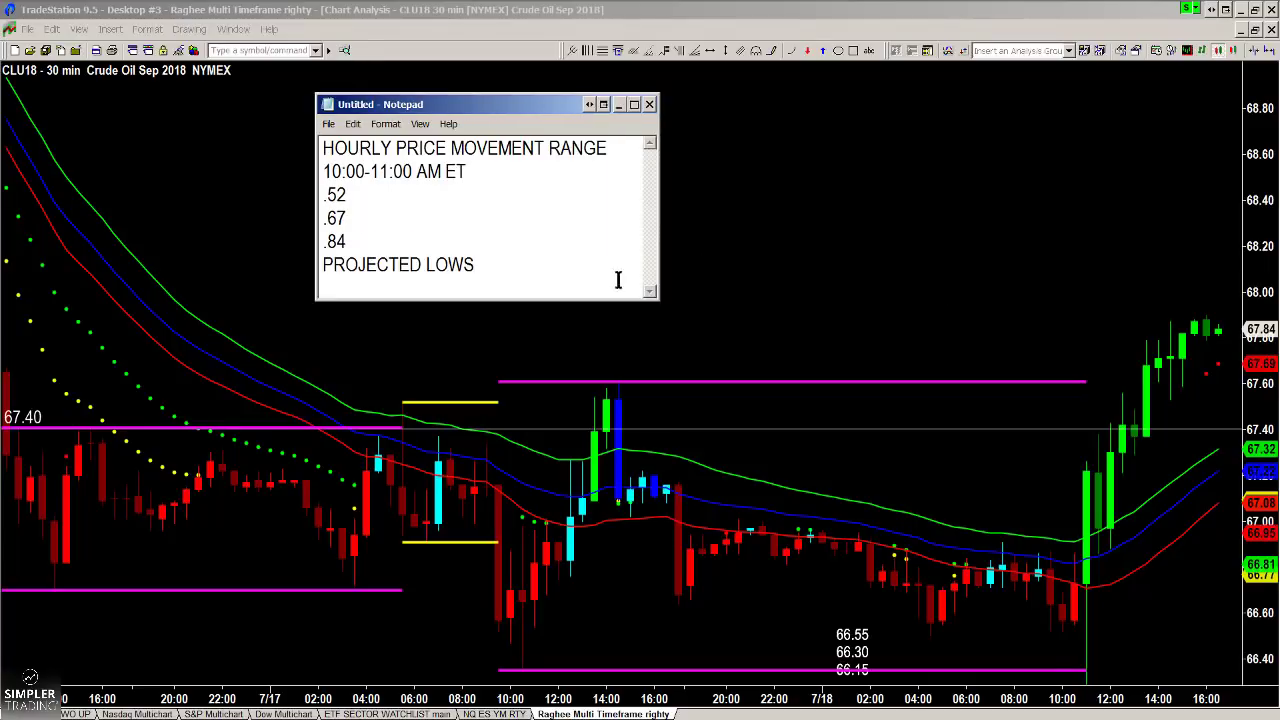
{"action": "left_click_drag", "start_coordinate": [616, 300], "coordinate": [616, 282]}
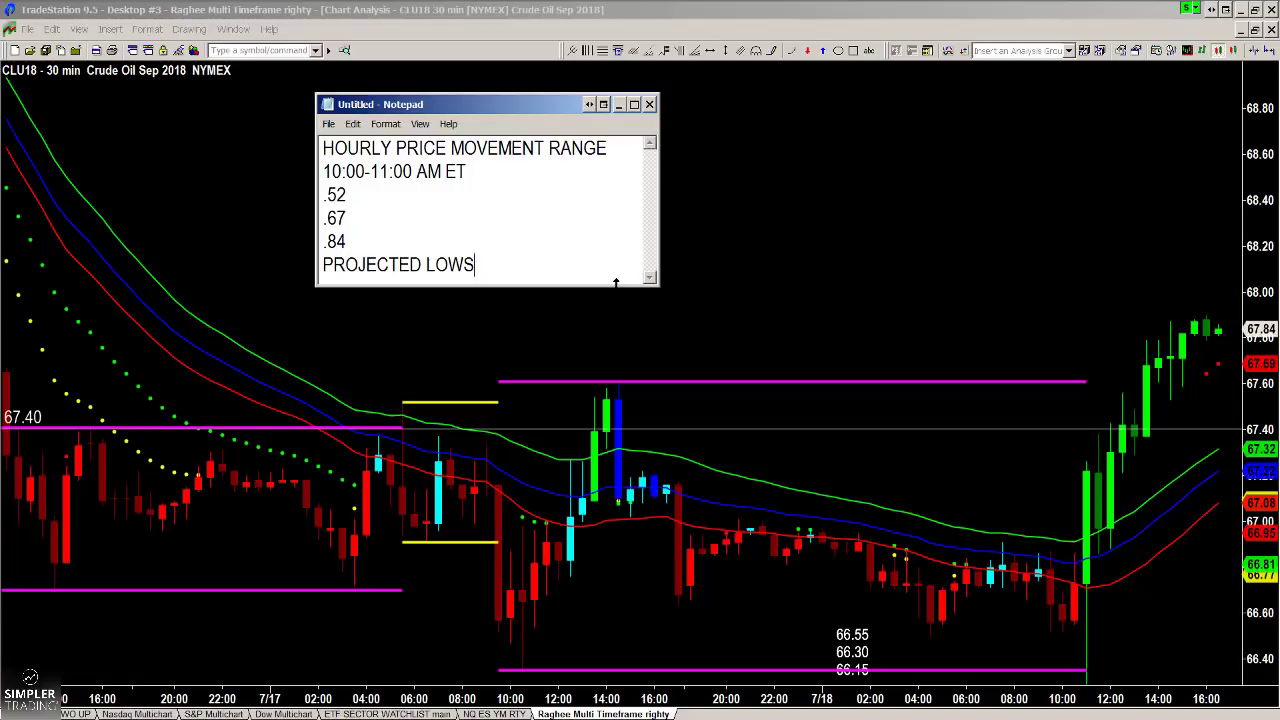
{"action": "left_click_drag", "start_coordinate": [616, 282], "coordinate": [615, 279]}
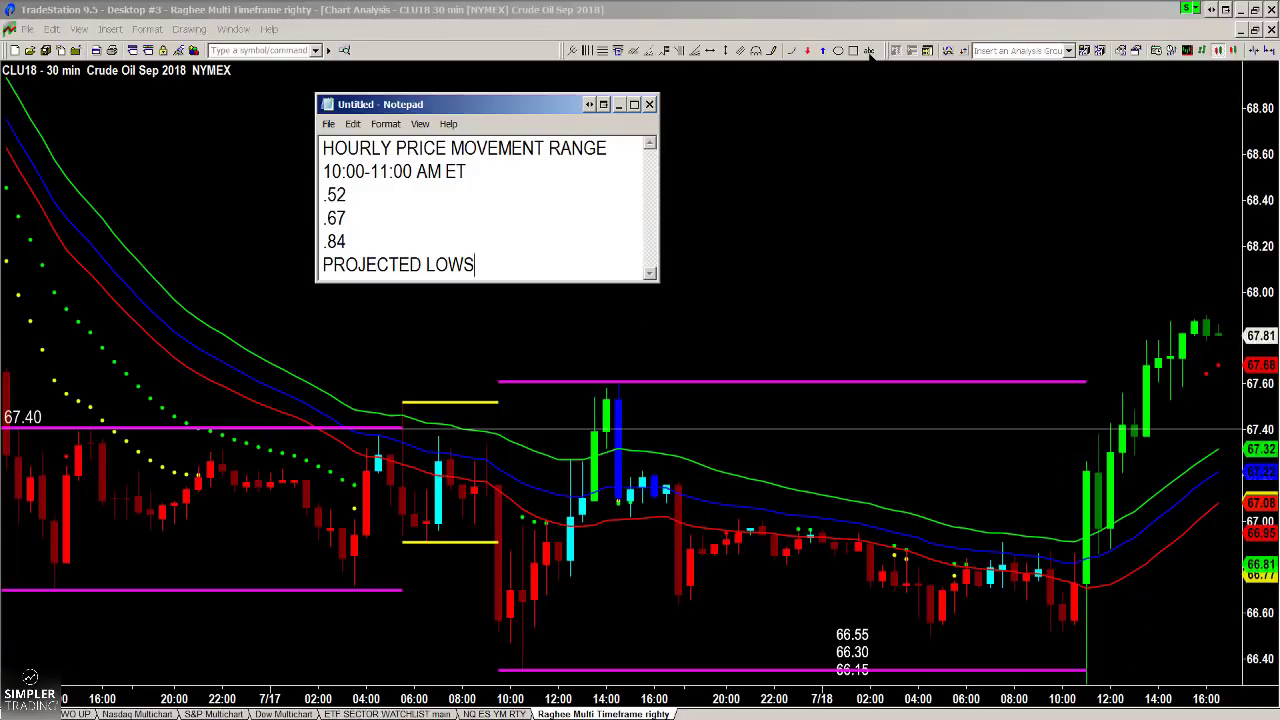
Step: Place the text label 'CTW OVERSOLD BUY' near the time axis beside the 11:00 rally bar
{"action": "left_click", "coordinate": [995, 698]}
{"action": "type", "text": "TW OVERSOLD BIYU"}
{"action": "key", "text": "BackSpace"}
{"action": "key", "text": "BackSpace"}
{"action": "key", "text": "BackSpace"}
{"action": "type", "text": "UY"}
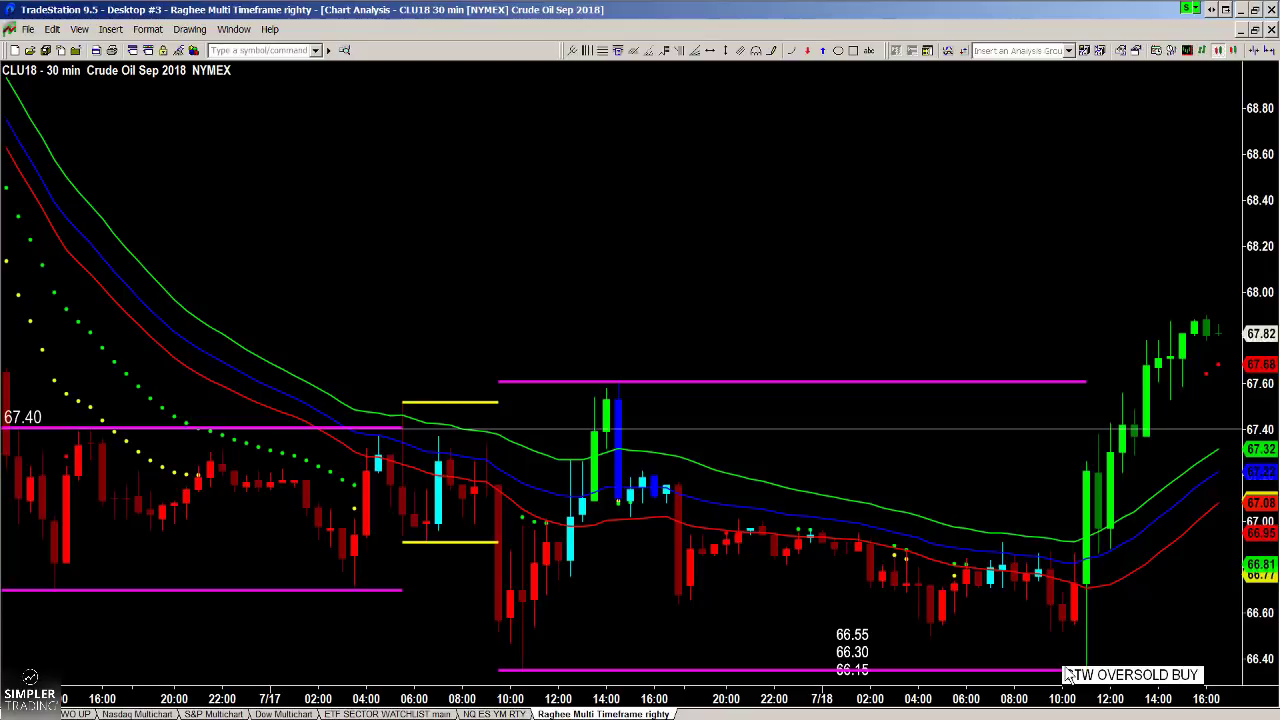
{"action": "left_click", "coordinate": [1008, 234]}
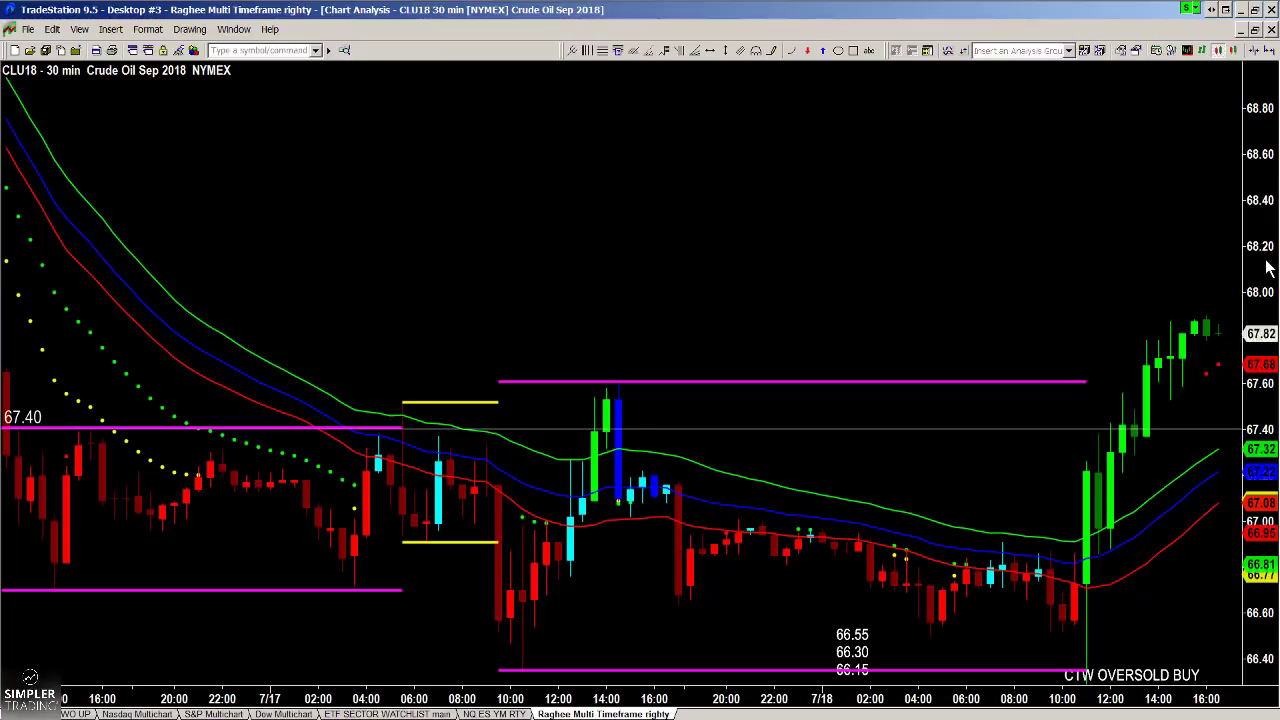
Step: Restore the maximized 30-minute chart to show all ten CLU18 timeframe charts
{"action": "left_click", "coordinate": [1255, 29]}
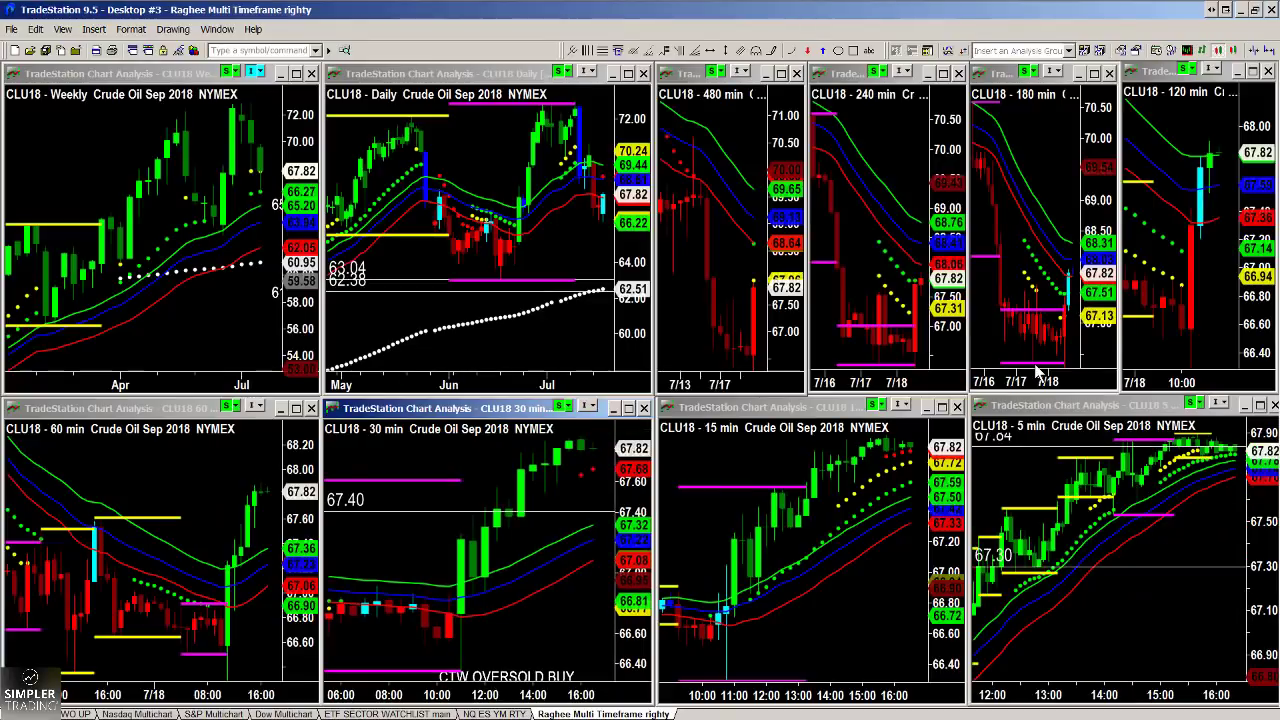